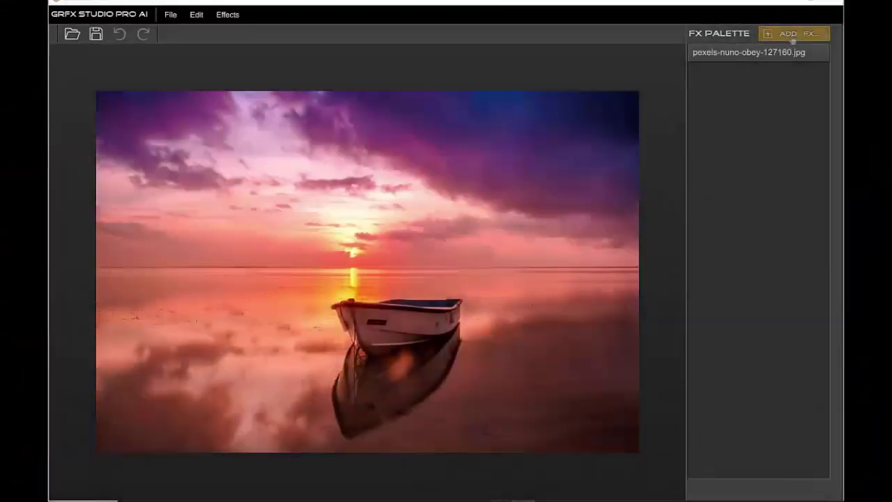
# Add AI Custom Art Blend to the sunset boat photo using trial2.jpg as the art image.
pyautogui.click(791, 33)
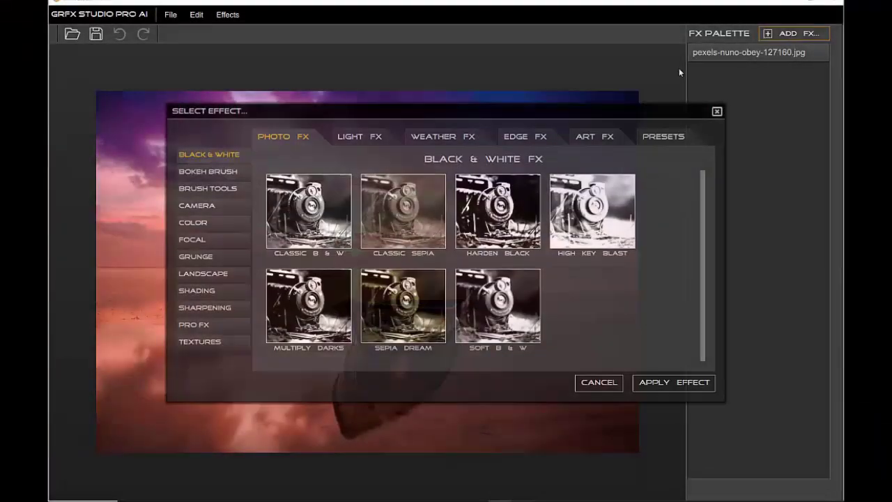
pyautogui.click(586, 137)
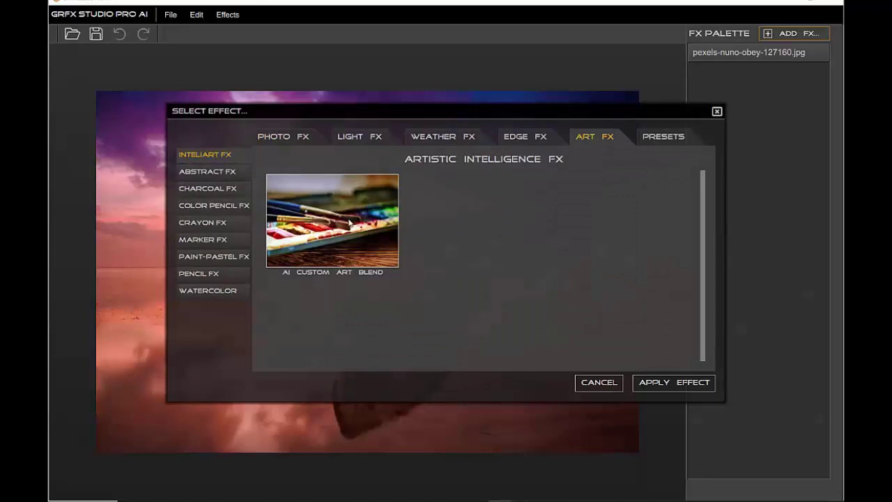
pyautogui.click(673, 382)
pyautogui.moveTo(798, 168); pyautogui.dragTo(757, 160)
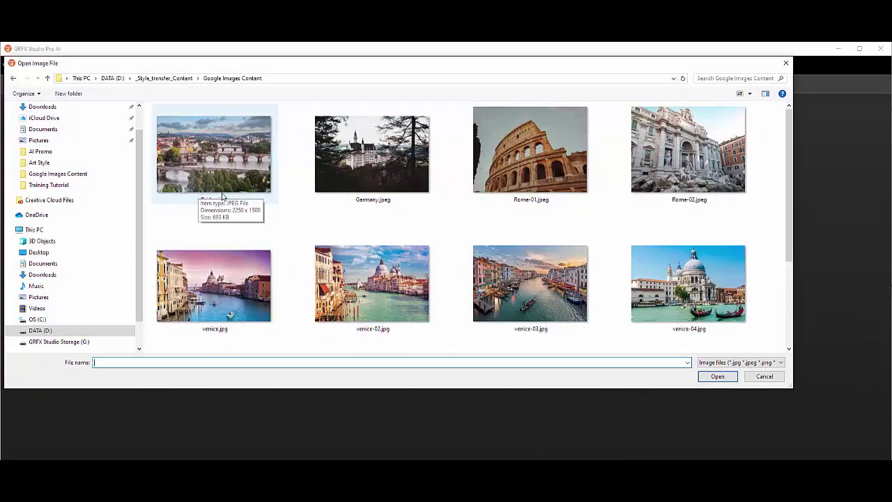
# Open venice-03.jpg and apply the AI Custom Art Blend effect from Art FX.
pyautogui.doubleClick(524, 274)
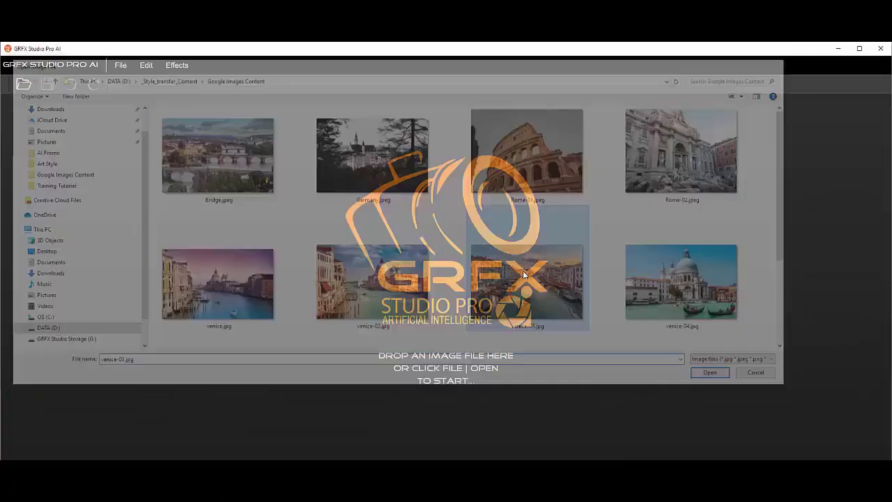
pyautogui.click(840, 85)
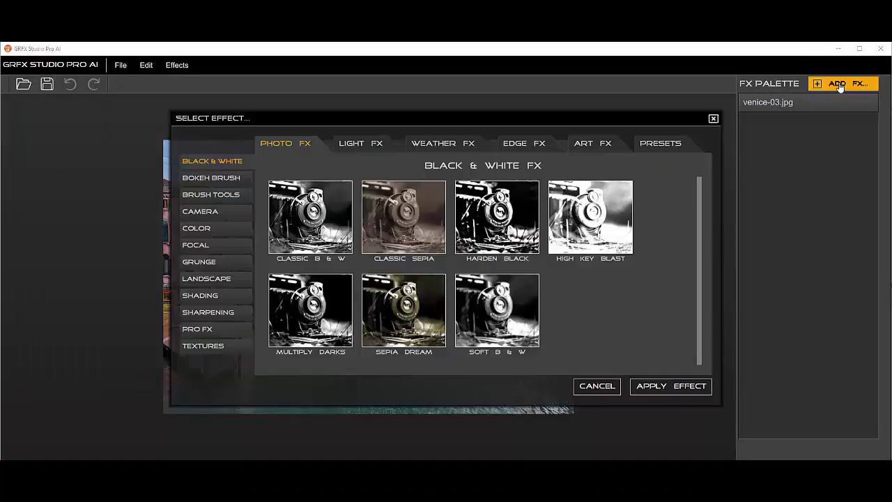
pyautogui.click(600, 145)
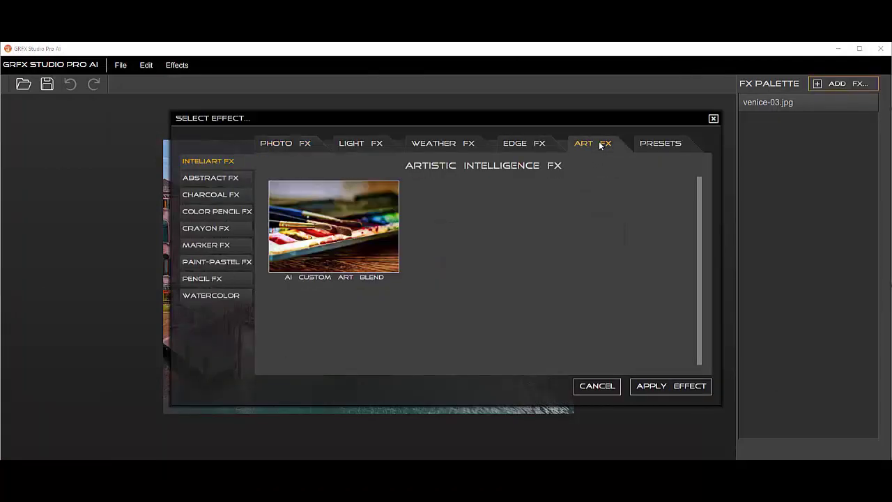
pyautogui.click(333, 246)
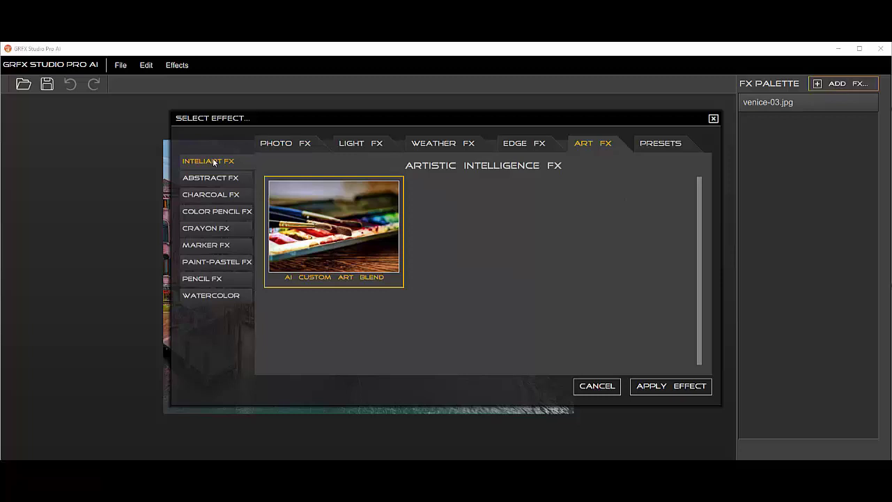
pyautogui.click(638, 388)
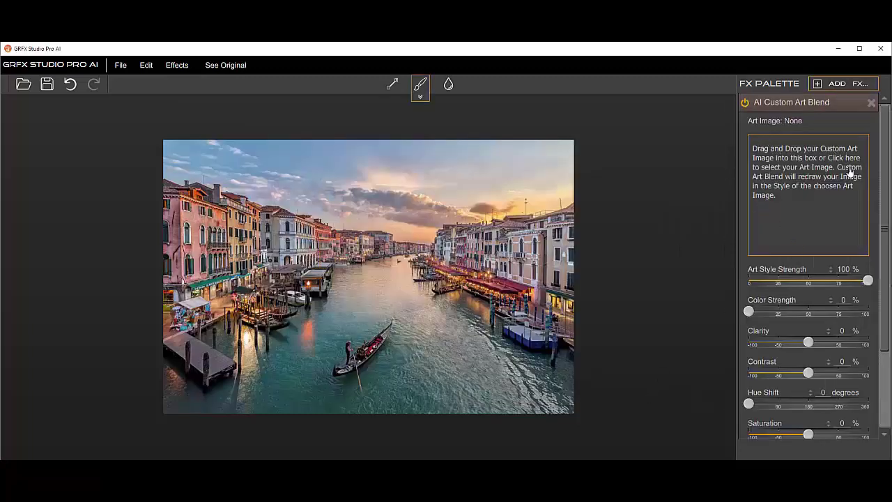
# Set Monet-02.jpg as the blend's art image so the Venice canal renders painterly.
pyautogui.click(798, 216)
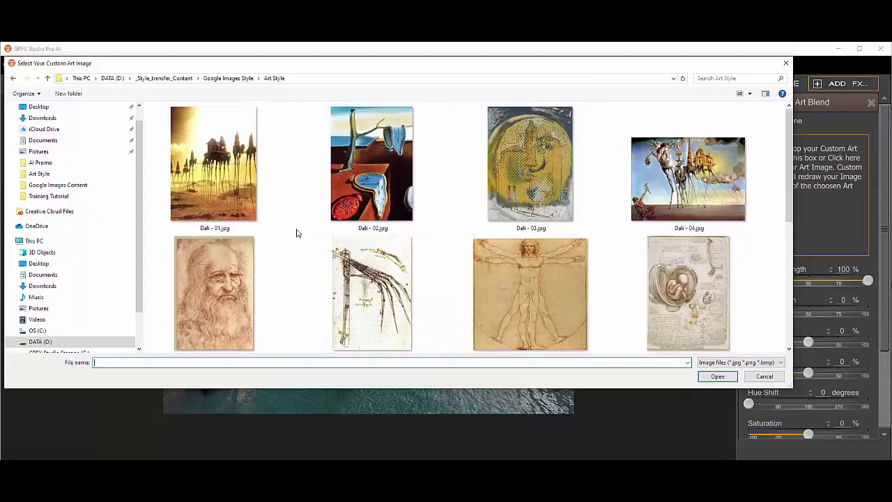
pyautogui.scroll(-5, 297, 233)
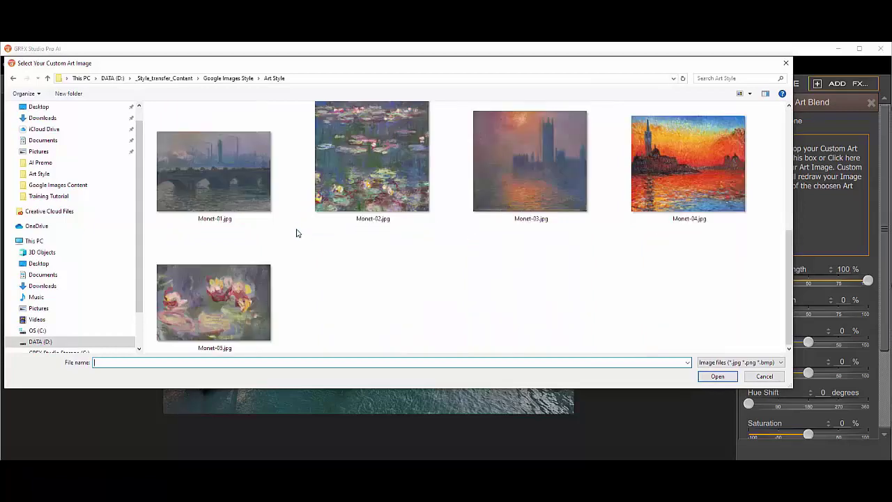
pyautogui.doubleClick(372, 157)
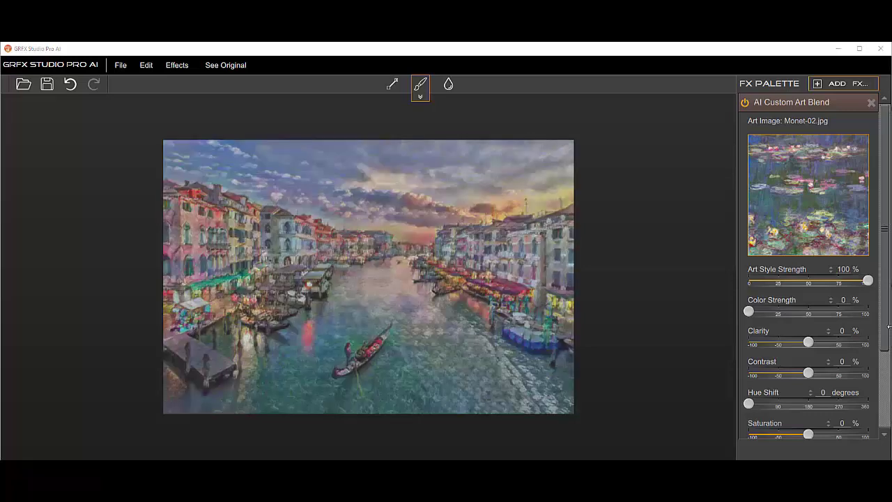
# Lower Clarity to -21 and Saturation to -66, then compare with the original photo.
pyautogui.scroll(-3, 820, 383)
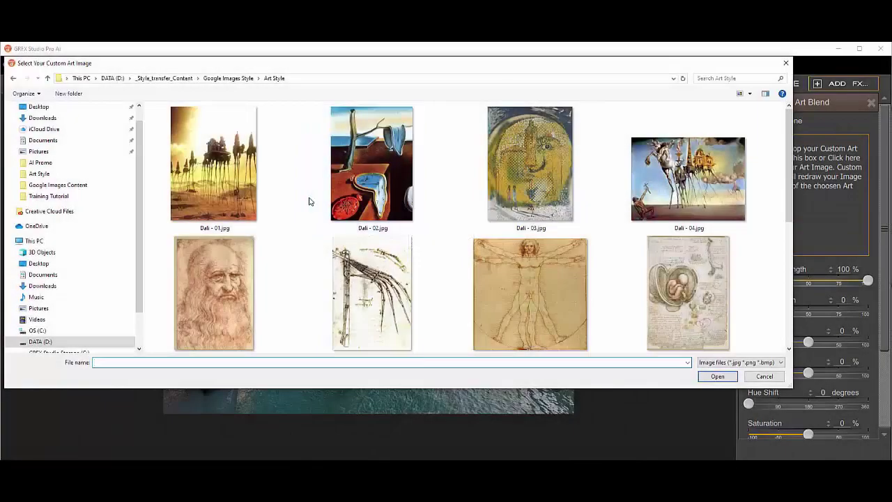
pyautogui.scroll(-10, 296, 234)
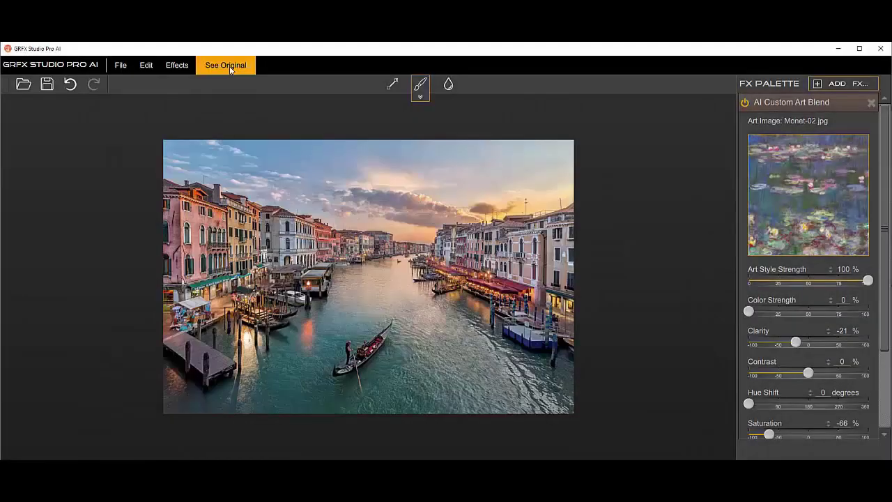
pyautogui.click(230, 67)
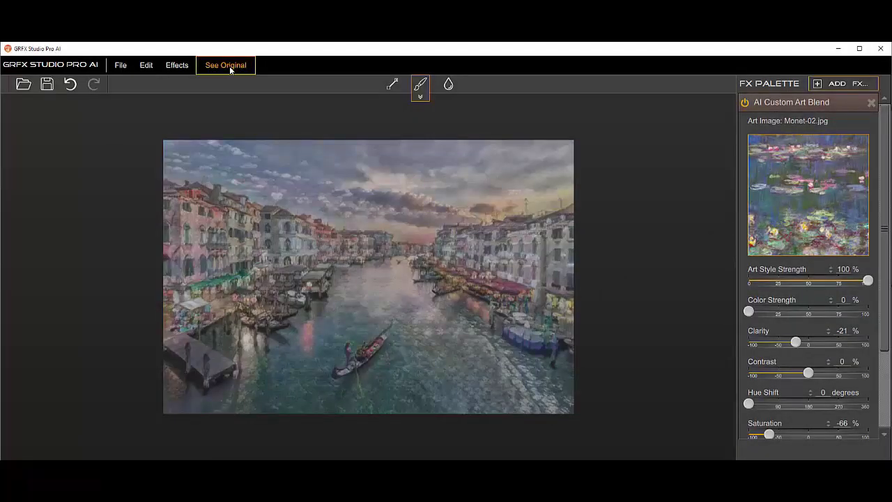
# Discard the current edits and open the Prague photo Bridge.jpeg.
pyautogui.click(120, 65)
pyautogui.click(124, 83)
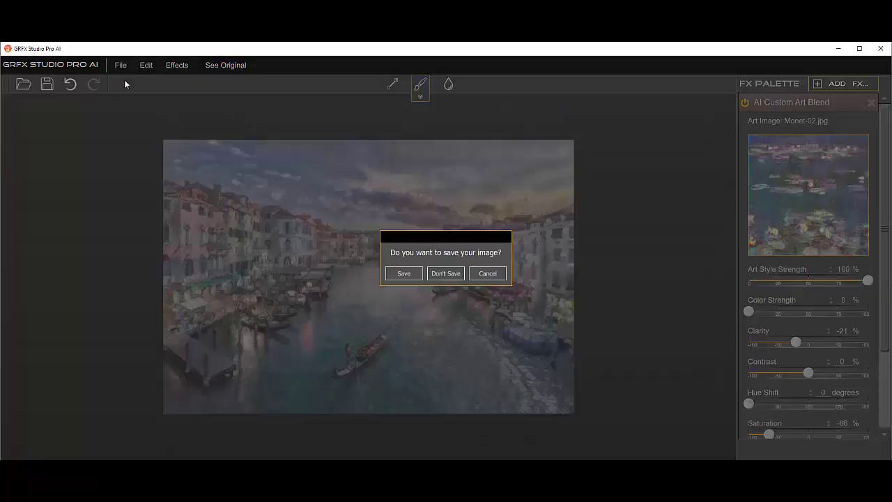
pyautogui.click(446, 274)
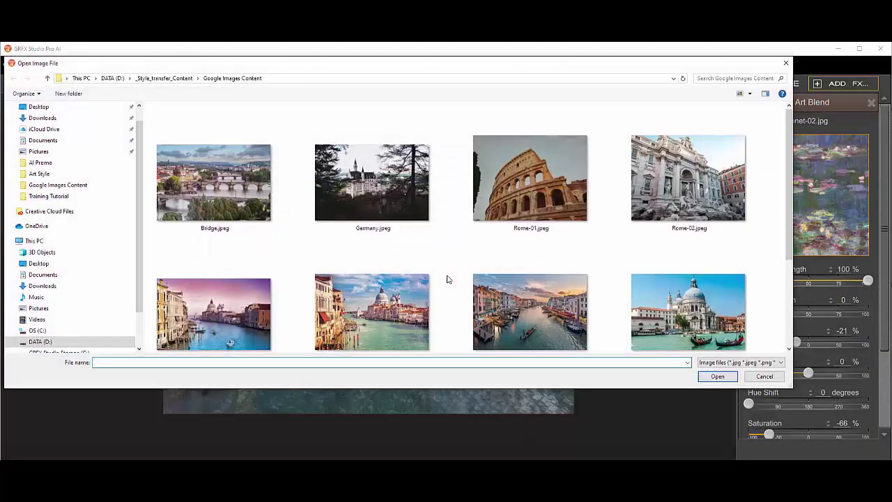
pyautogui.doubleClick(213, 183)
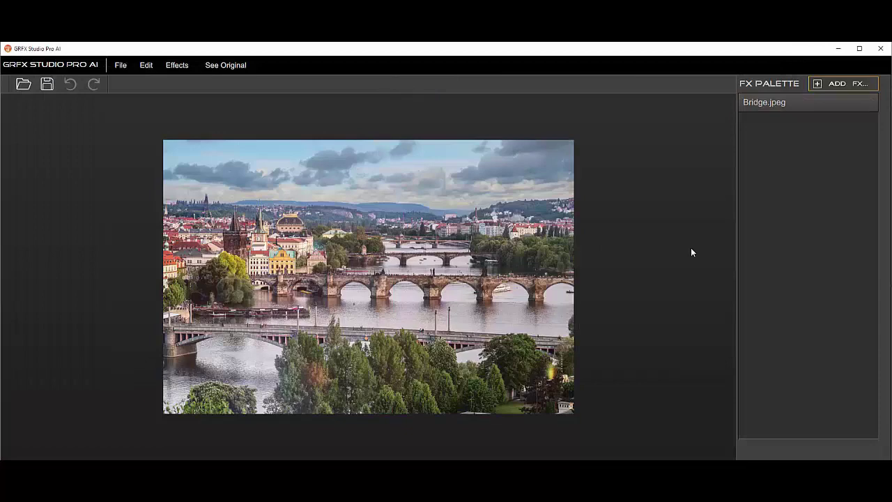
# Add AI Custom Art Blend to Bridge.jpeg with Monet-01.jpg as the art image.
pyautogui.click(845, 84)
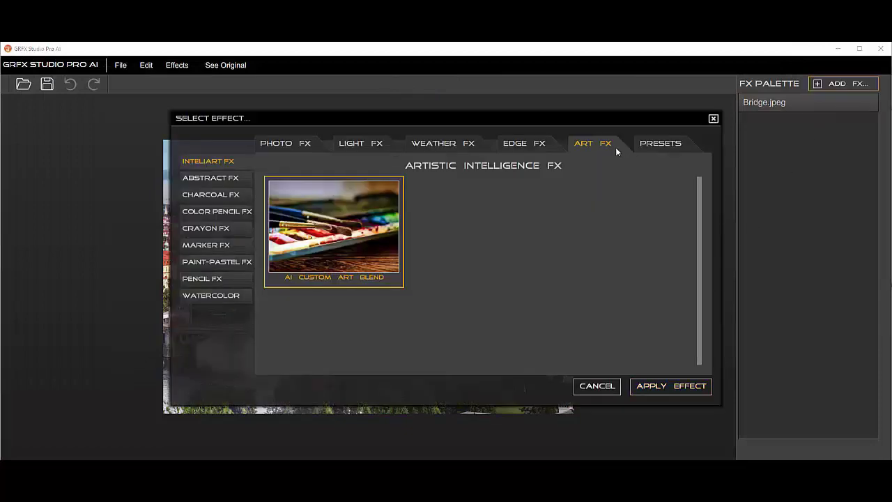
pyautogui.doubleClick(326, 245)
pyautogui.click(796, 213)
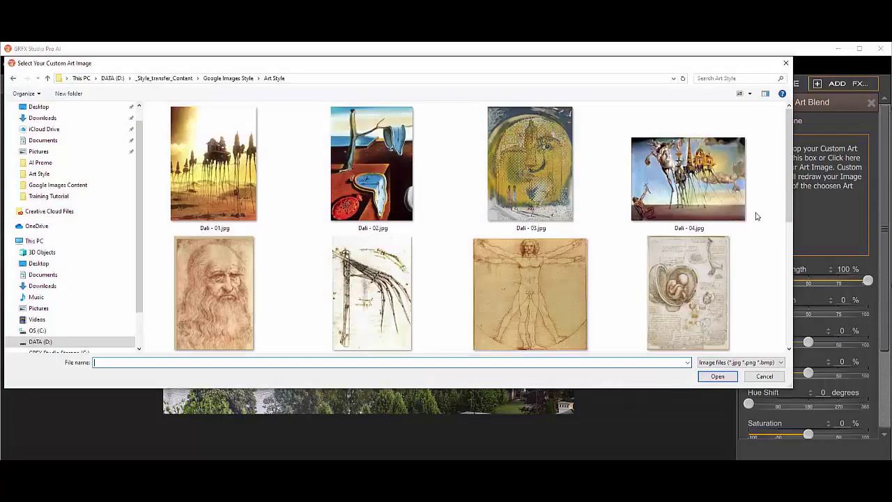
pyautogui.scroll(-10, 622, 207)
pyautogui.doubleClick(227, 184)
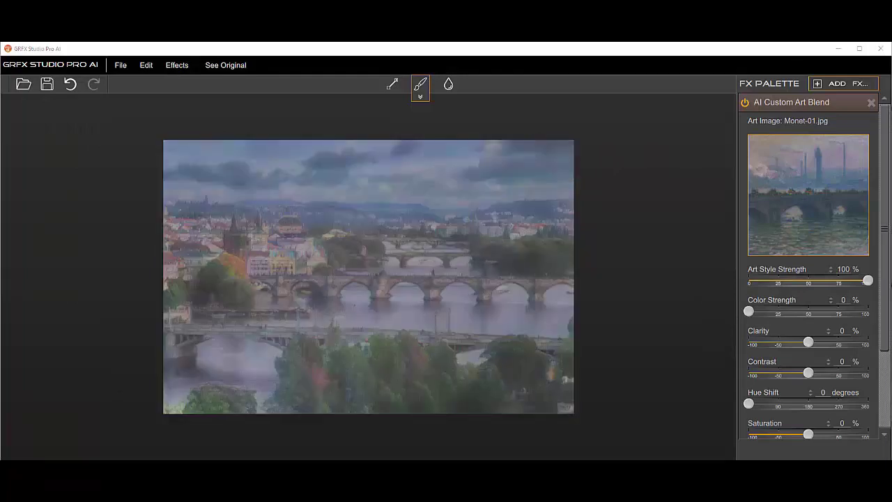
# Browse the file list to open venice-04.jpg, the domed church and gondolas photo.
pyautogui.scroll(-3, 883, 333)
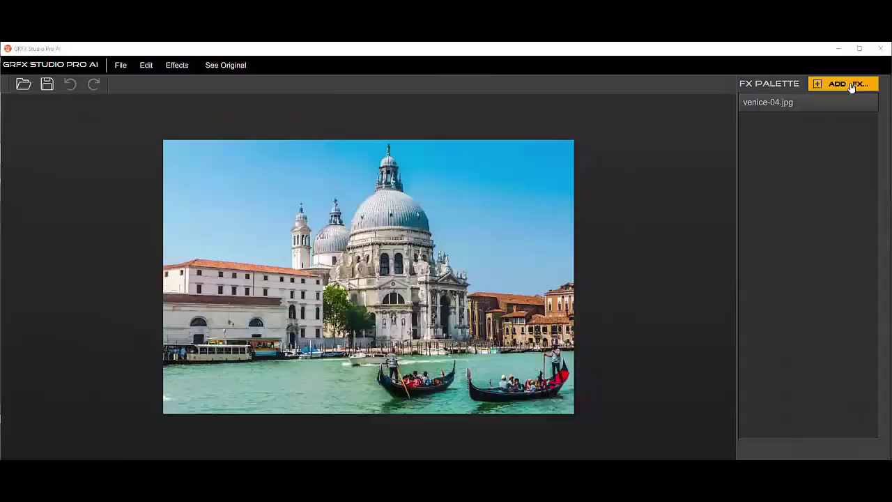
# Add AI Custom Art Blend to venice-04.jpg with Davinci - 01.jpg as the art image.
pyautogui.click(851, 85)
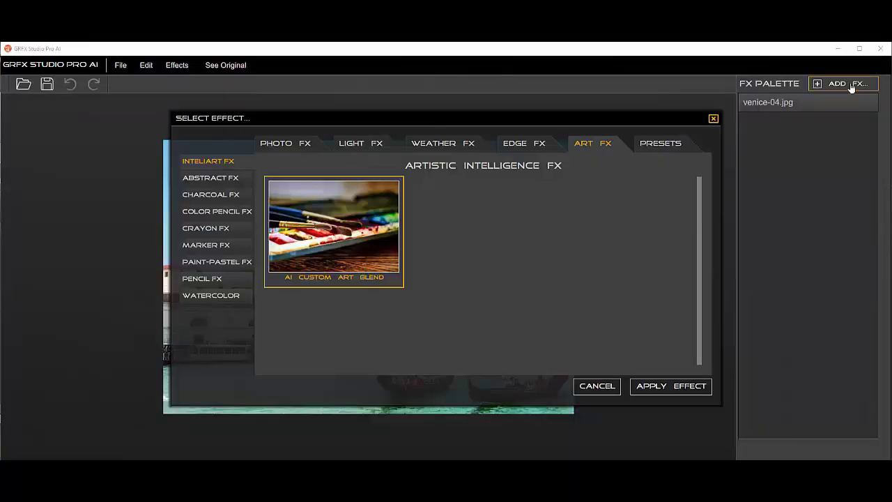
pyautogui.doubleClick(388, 233)
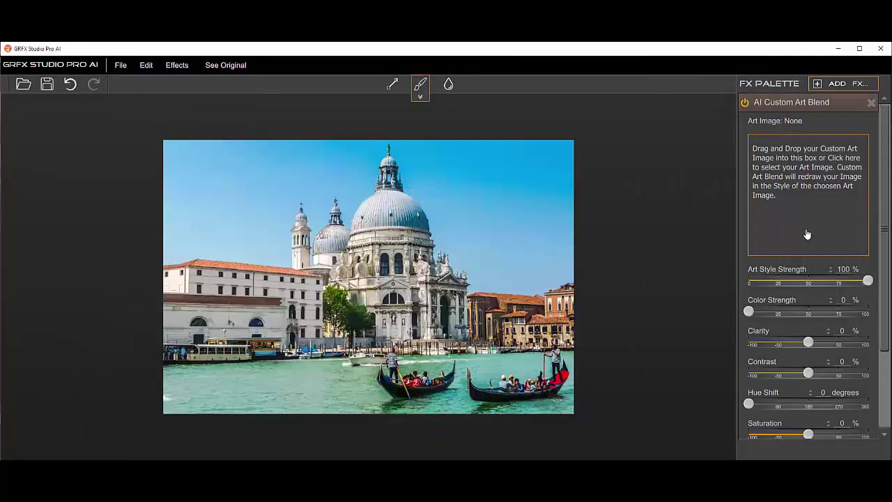
pyautogui.click(809, 195)
pyautogui.doubleClick(213, 289)
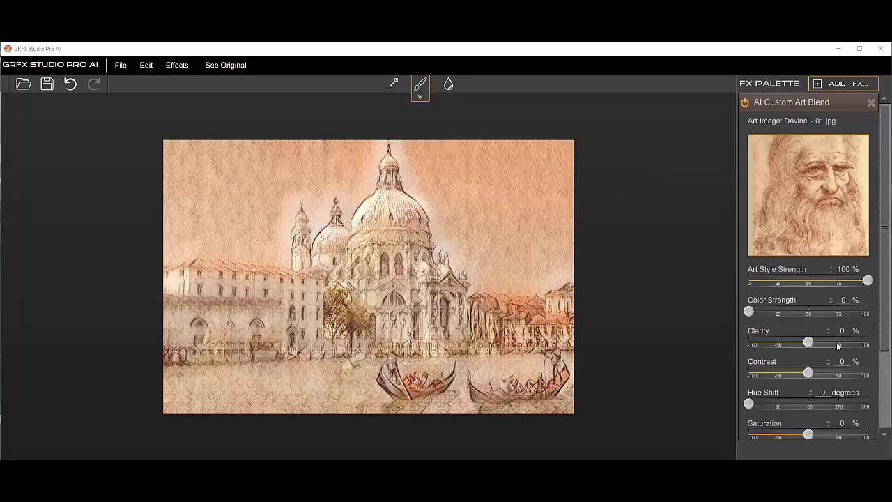
# Set the sketch's Clarity to 47 and Saturation to -59.
pyautogui.click(836, 342)
pyautogui.moveTo(885, 315); pyautogui.dragTo(784, 378)
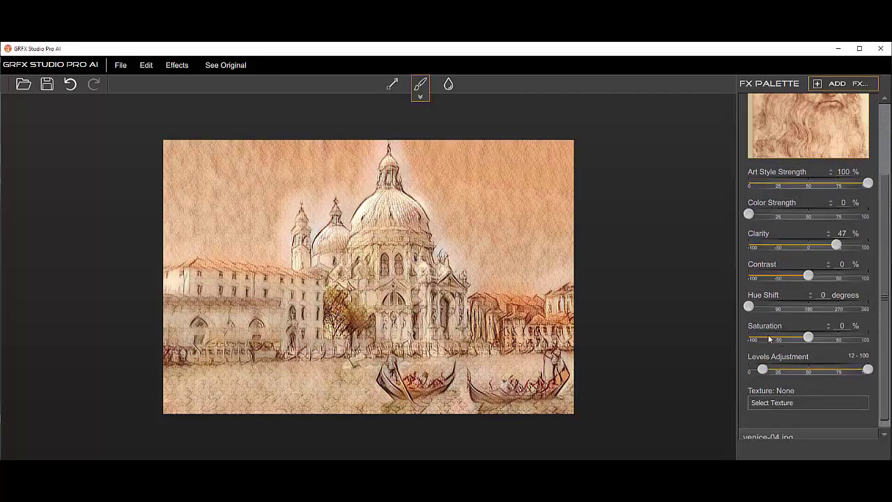
pyautogui.scroll(3, 874, 327)
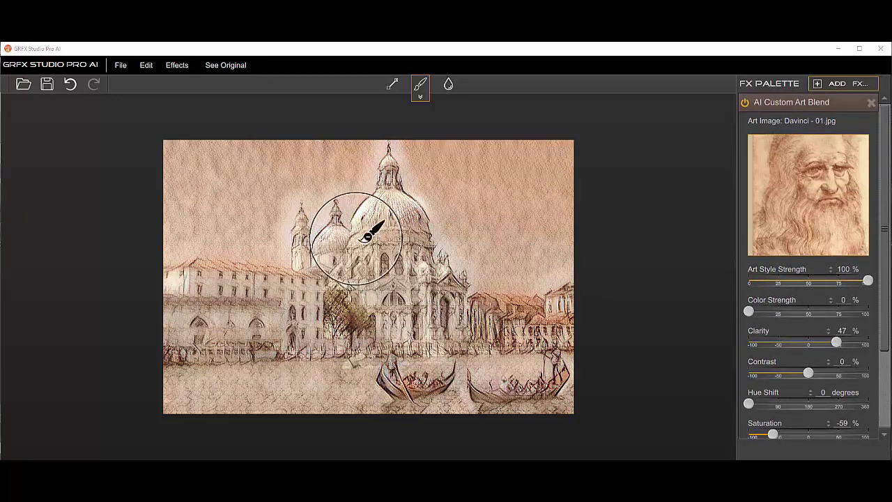
# Discard the sketch without saving and open venice-03.jpg.
pyautogui.click(120, 65)
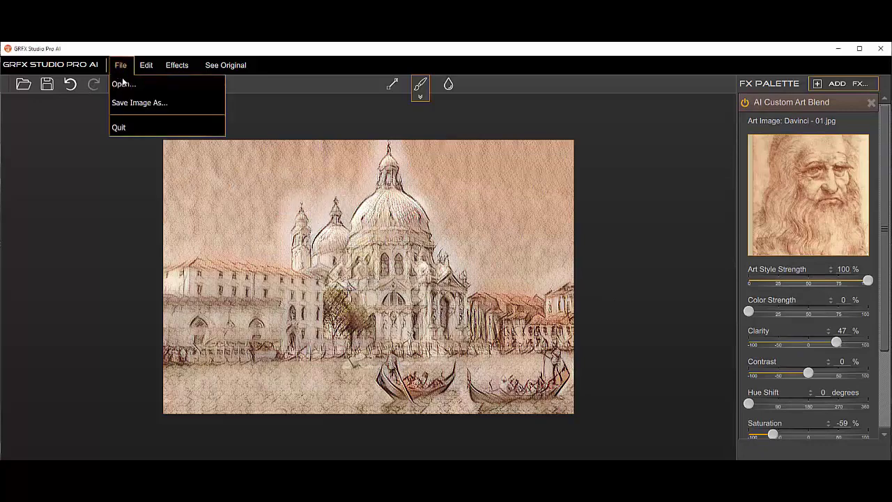
pyautogui.click(122, 83)
pyautogui.click(445, 274)
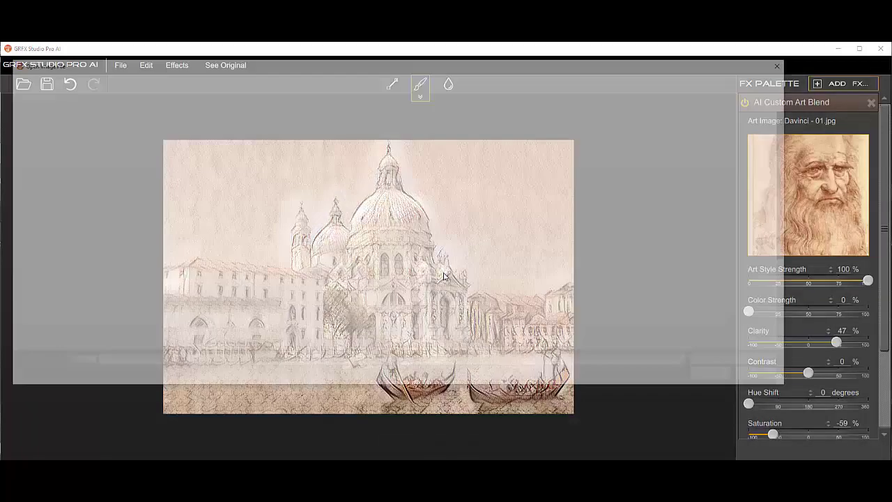
pyautogui.doubleClick(541, 315)
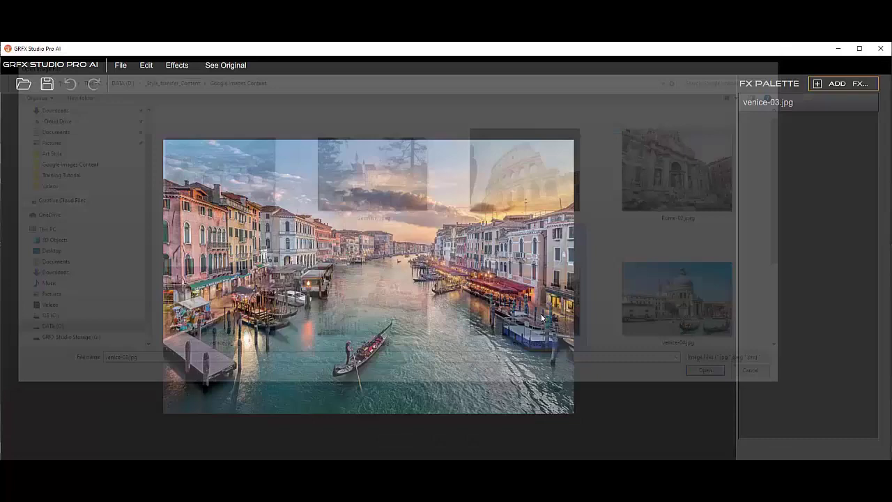
# Add AI Custom Art Blend to the canal photo and start choosing its art image.
pyautogui.click(844, 83)
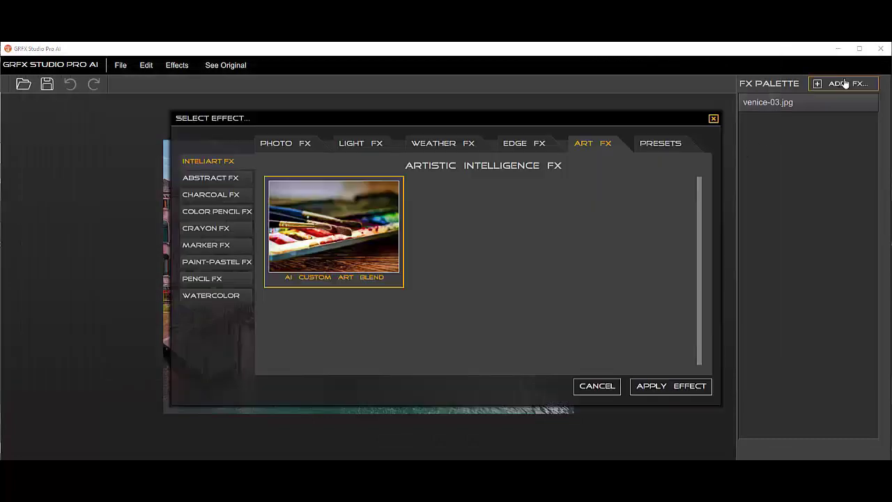
pyautogui.doubleClick(281, 239)
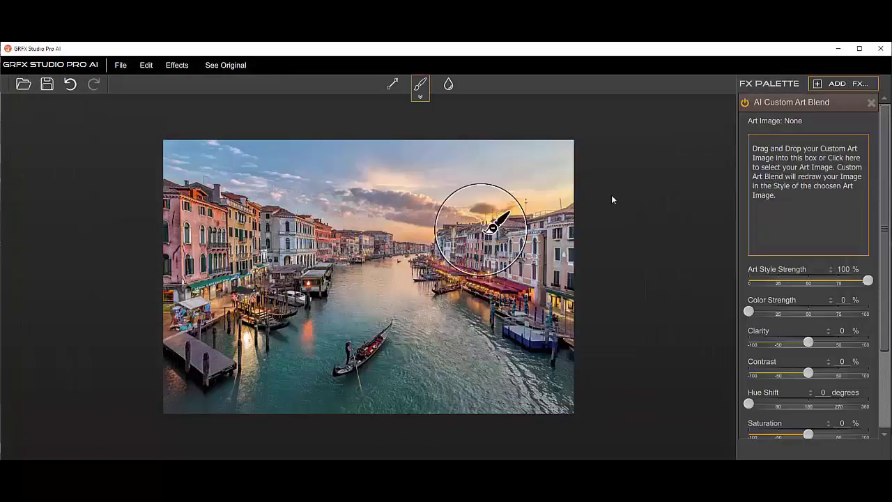
pyautogui.click(775, 180)
# Use Dali - 01.jpg as the art image for the canal photo's blend.
pyautogui.doubleClick(220, 178)
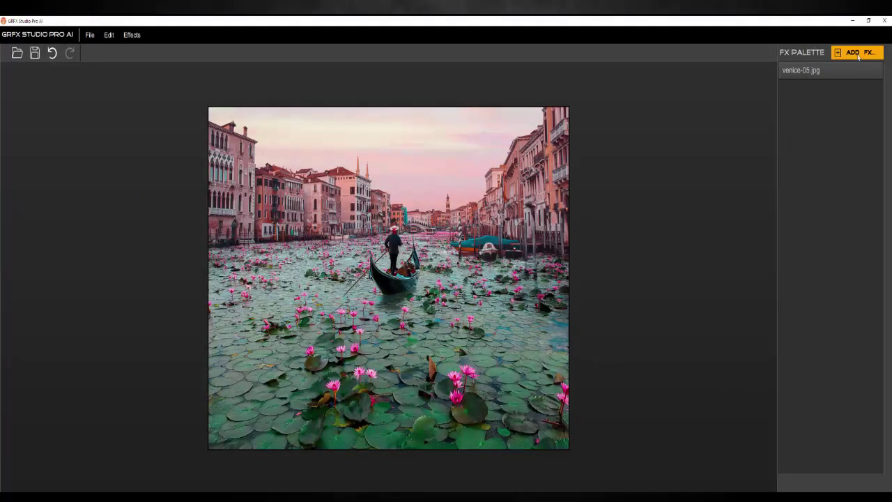
# Give venice-05.jpg an AI Custom Art Blend using Dali - 02.jpg as the art image.
pyautogui.click(856, 53)
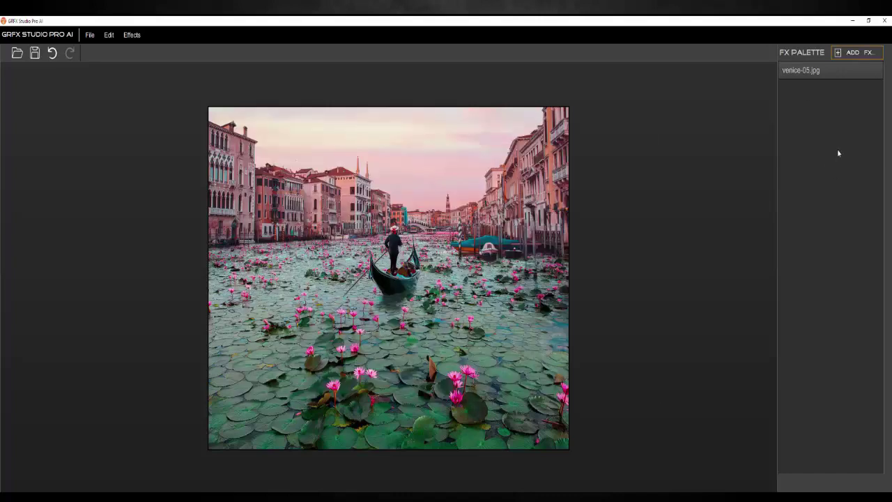
pyautogui.click(839, 163)
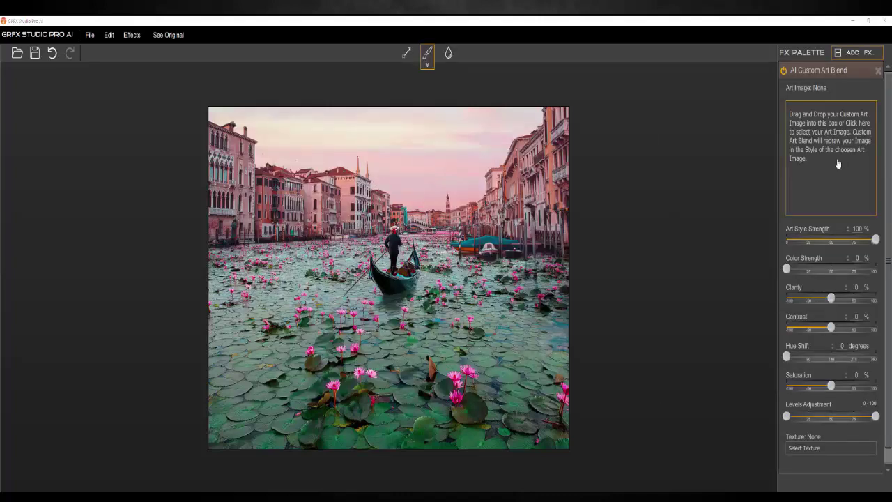
pyautogui.doubleClick(297, 146)
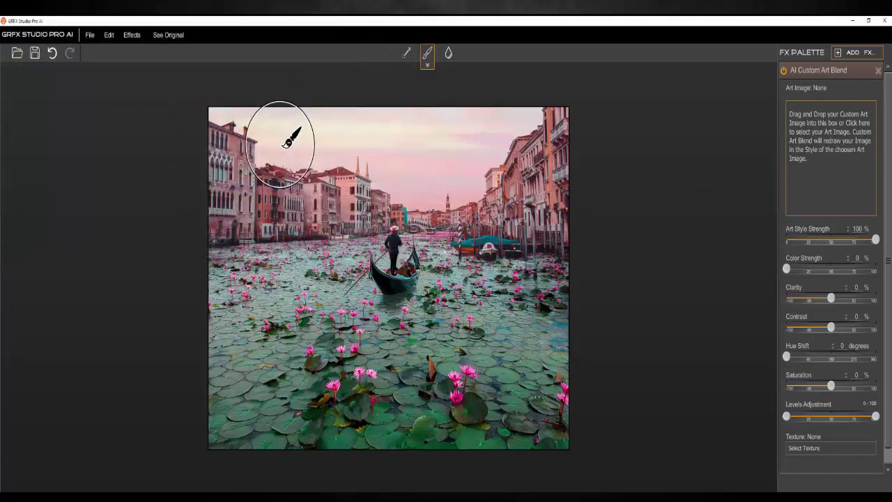